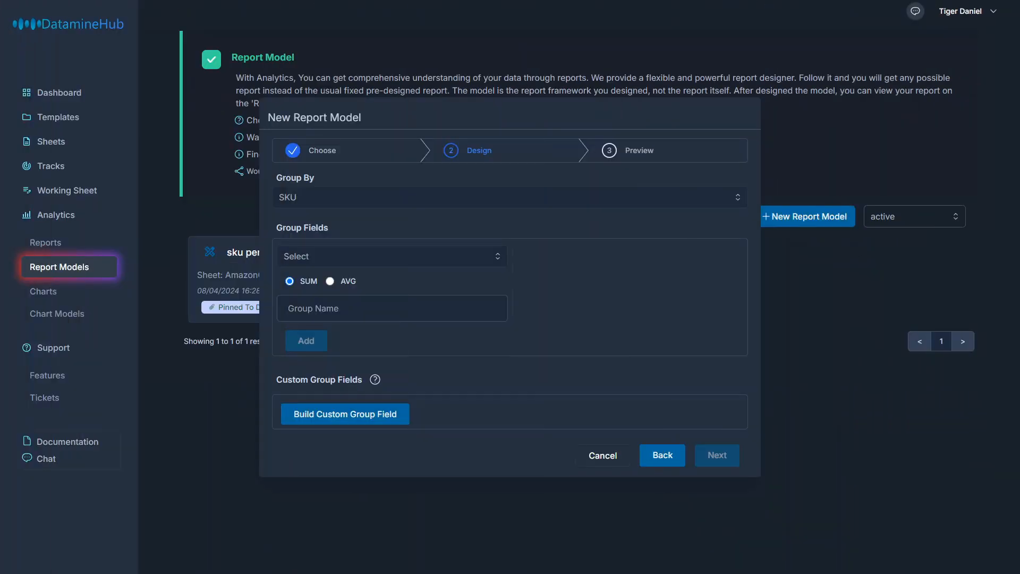
Add a group field named TotalQuantity that sums the Quantity field
{"action": "left_click", "coordinate": [393, 257]}
{"action": "left_click", "coordinate": [336, 325]}
{"action": "left_click", "coordinate": [332, 308]}
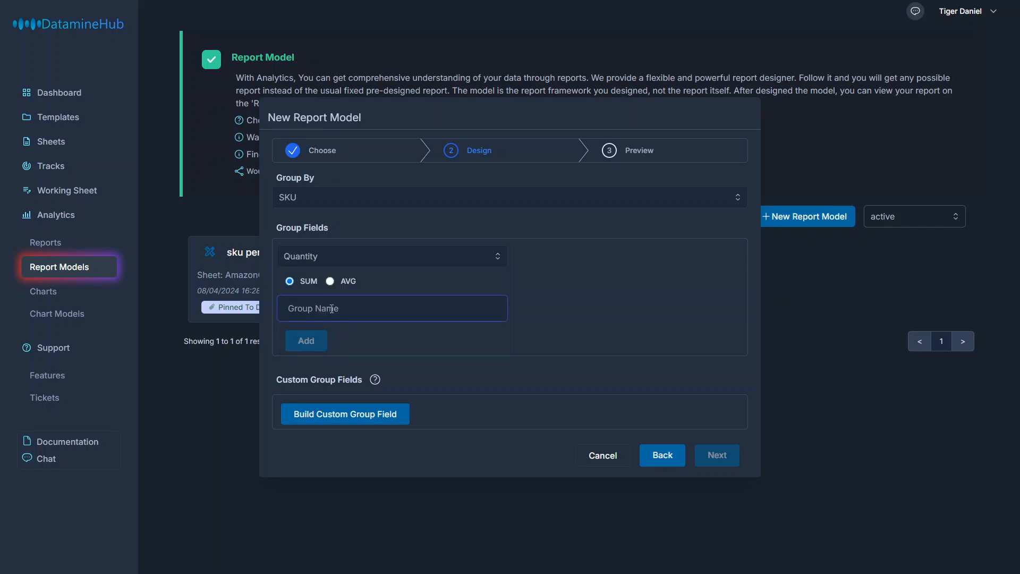
{"action": "type", "text": "TotalQuantity"}
{"action": "left_click", "coordinate": [301, 338]}
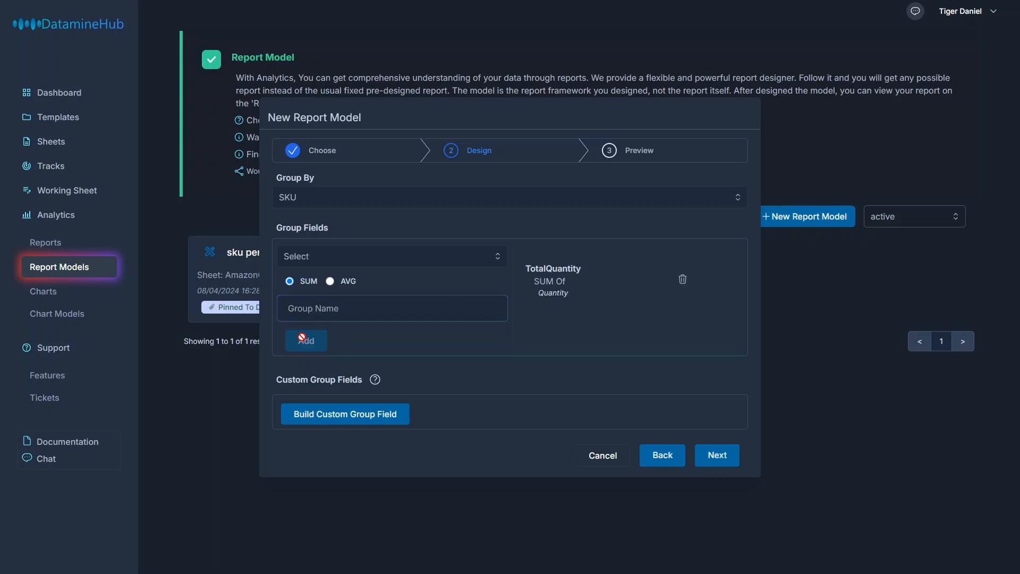
Add a group field named TotalSalesPrice that sums the ListPrice field
{"action": "left_click", "coordinate": [346, 257]}
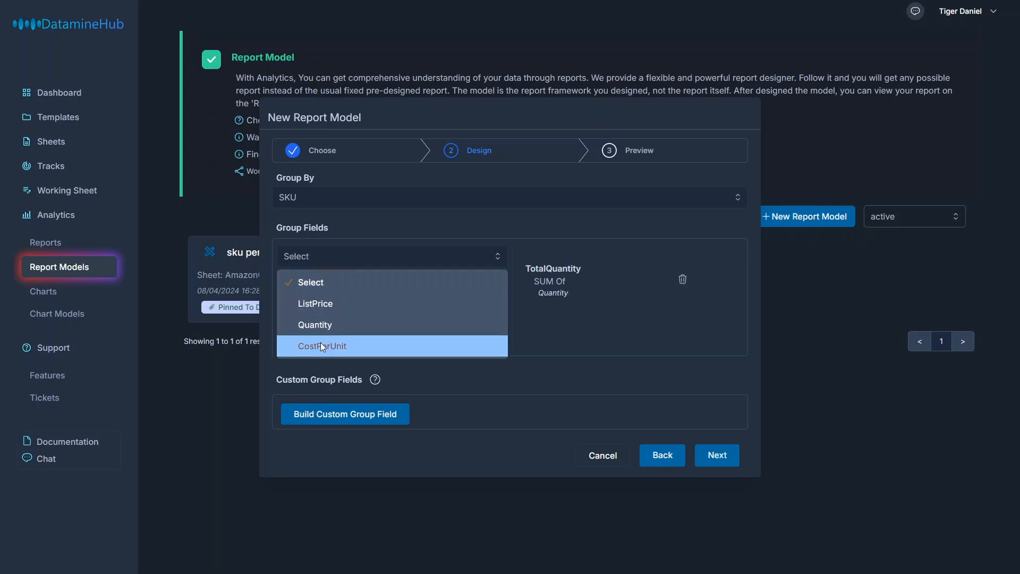
{"action": "left_click", "coordinate": [325, 306]}
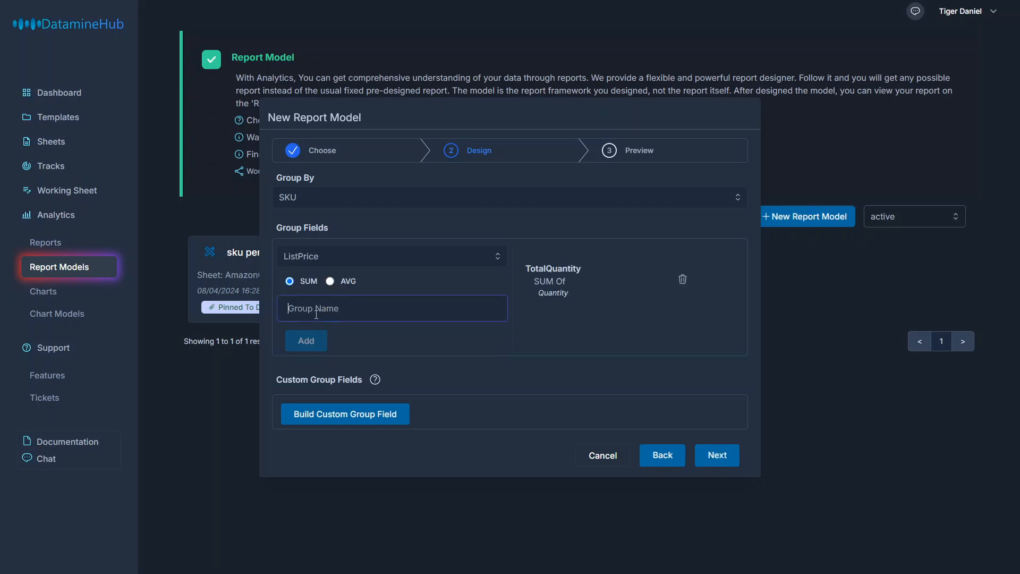
{"action": "type", "text": "TotalSales"}
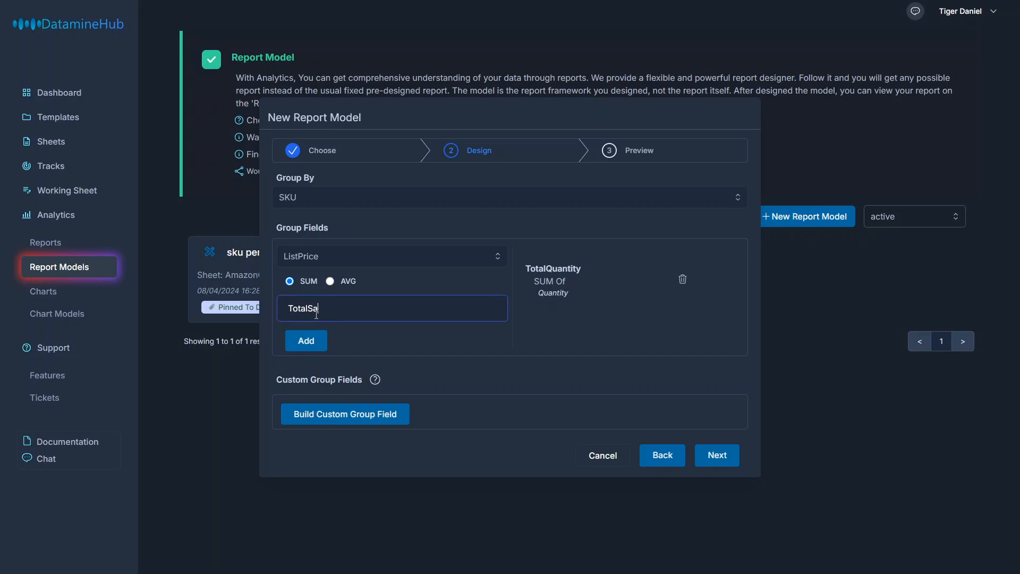
{"action": "type", "text": "Price"}
{"action": "left_click", "coordinate": [312, 344]}
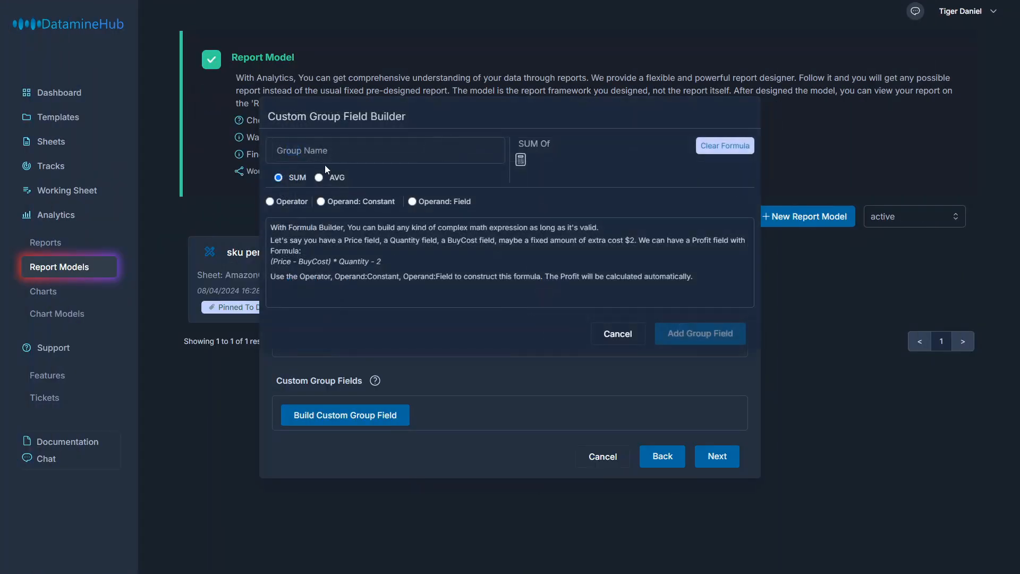
Name the custom group field TotalProfit and start its formula with the ListPrice field followed by the minus operator
{"action": "left_click", "coordinate": [312, 144]}
{"action": "type", "text": "TotalProfit"}
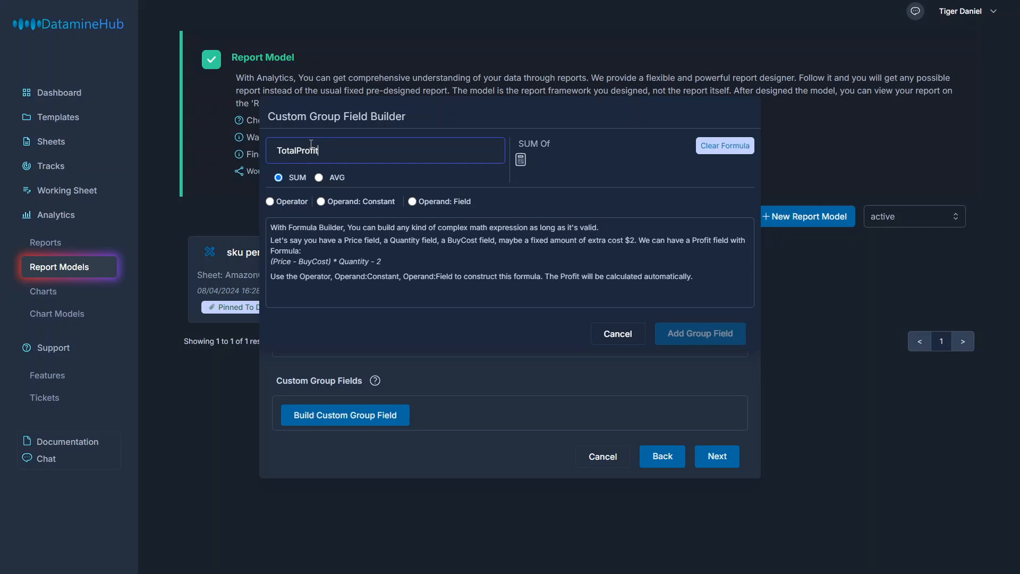
{"action": "left_click", "coordinate": [413, 201]}
{"action": "left_click", "coordinate": [445, 280]}
{"action": "left_click", "coordinate": [350, 329]}
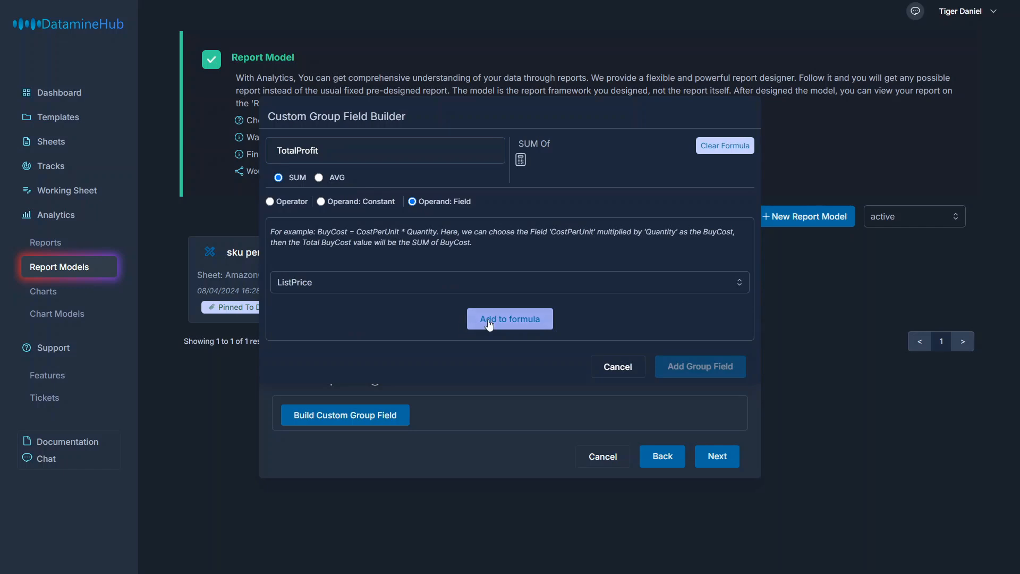
{"action": "left_click", "coordinate": [507, 319]}
{"action": "left_click", "coordinate": [264, 201]}
{"action": "left_click", "coordinate": [490, 265]}
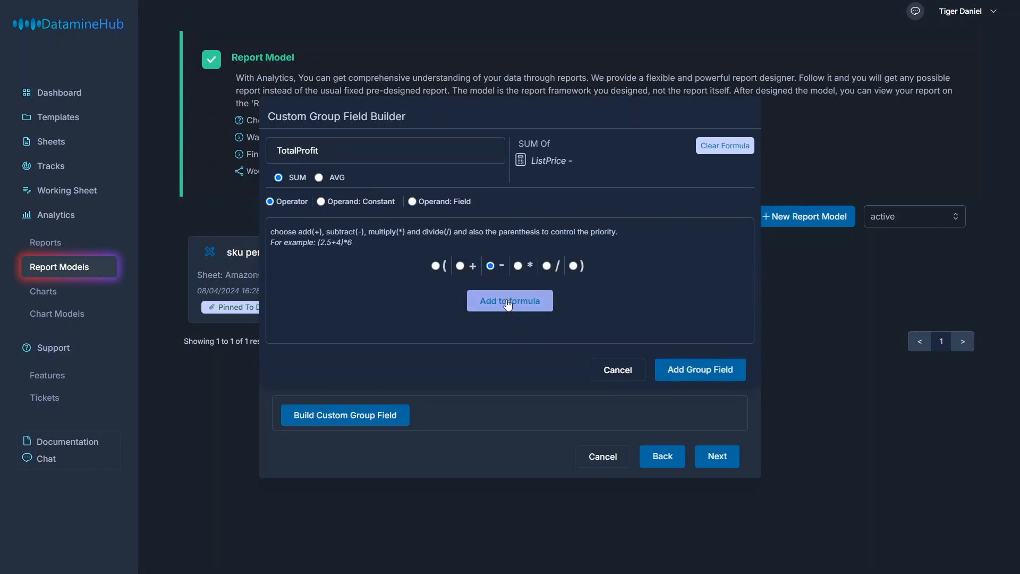
Append the CostPerUnit field and the multiplication operator to the TotalProfit formula
{"action": "left_click", "coordinate": [415, 201]}
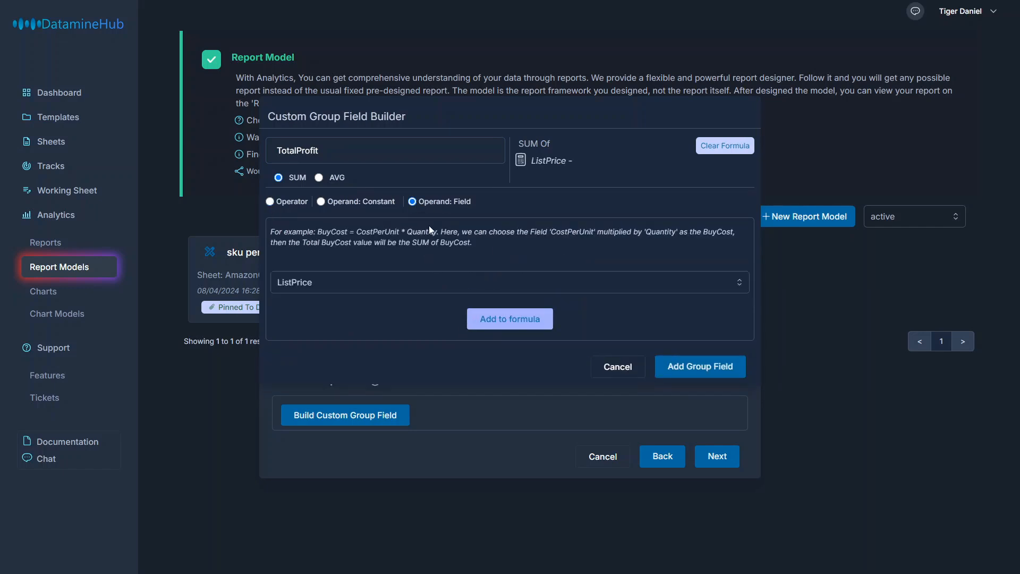
{"action": "left_click", "coordinate": [425, 281]}
{"action": "left_click", "coordinate": [349, 371]}
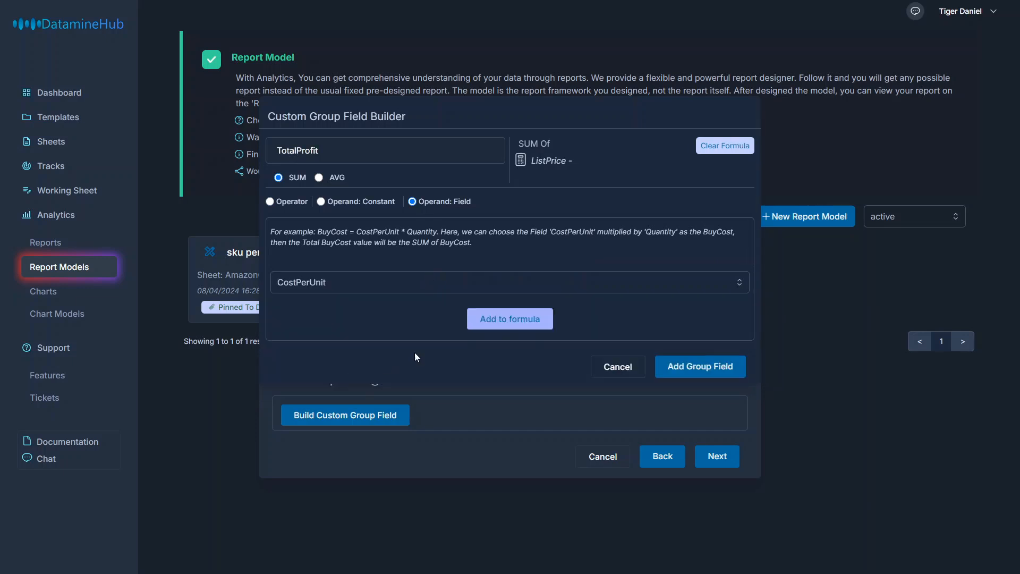
{"action": "left_click", "coordinate": [500, 329]}
{"action": "left_click", "coordinate": [270, 202]}
{"action": "left_click", "coordinate": [518, 266]}
{"action": "left_click", "coordinate": [513, 301]}
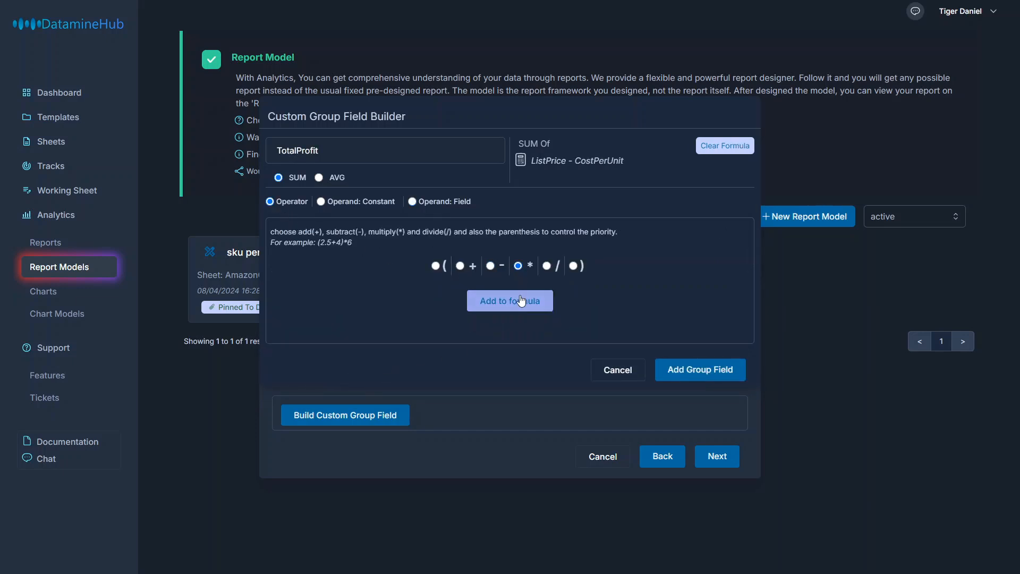
Complete the TotalProfit formula with the Quantity field and add the custom group field to the report model
{"action": "left_click", "coordinate": [412, 201]}
{"action": "left_click", "coordinate": [428, 285]}
{"action": "left_click", "coordinate": [333, 346]}
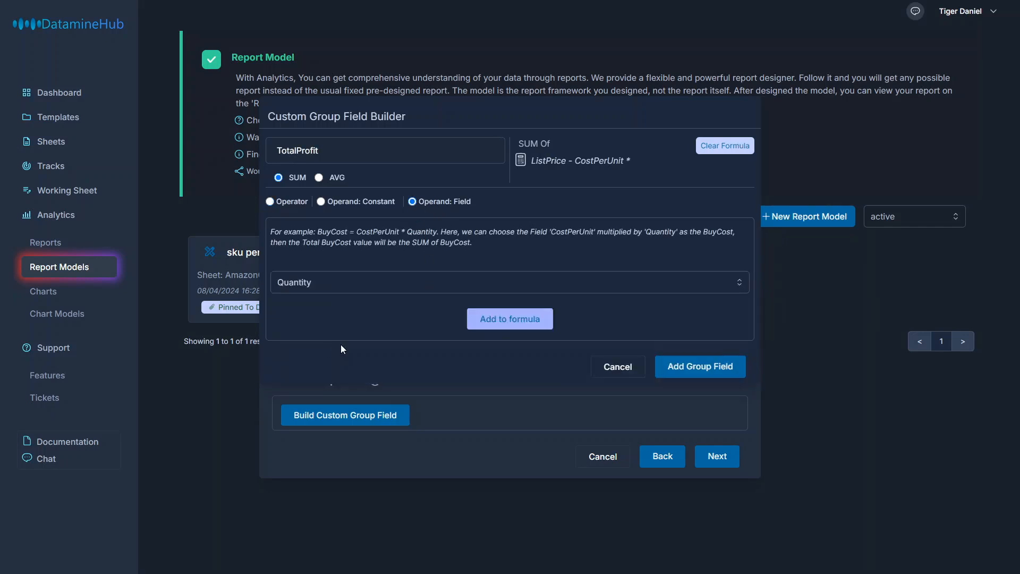
{"action": "left_click", "coordinate": [506, 325]}
{"action": "left_click_drag", "start_coordinate": [531, 161], "coordinate": [671, 157]}
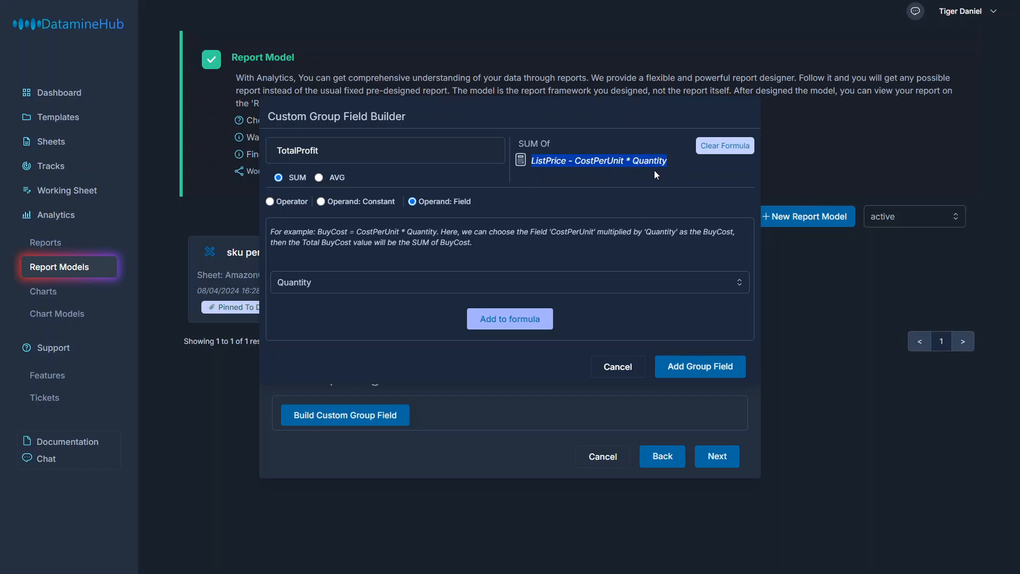
{"action": "left_click", "coordinate": [655, 170]}
{"action": "left_click", "coordinate": [702, 366]}
{"action": "left_click_drag", "start_coordinate": [533, 415], "coordinate": [667, 423]}
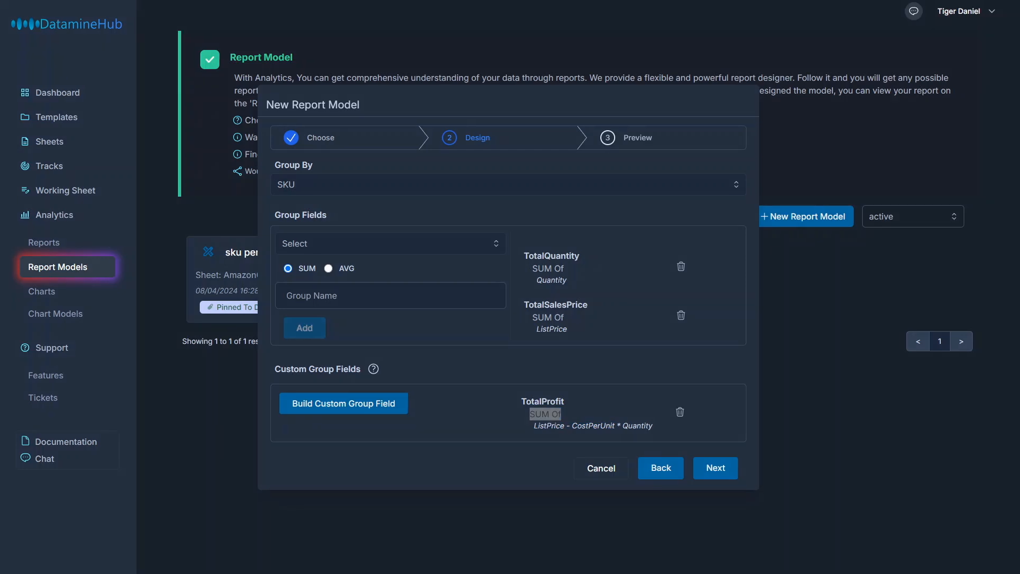